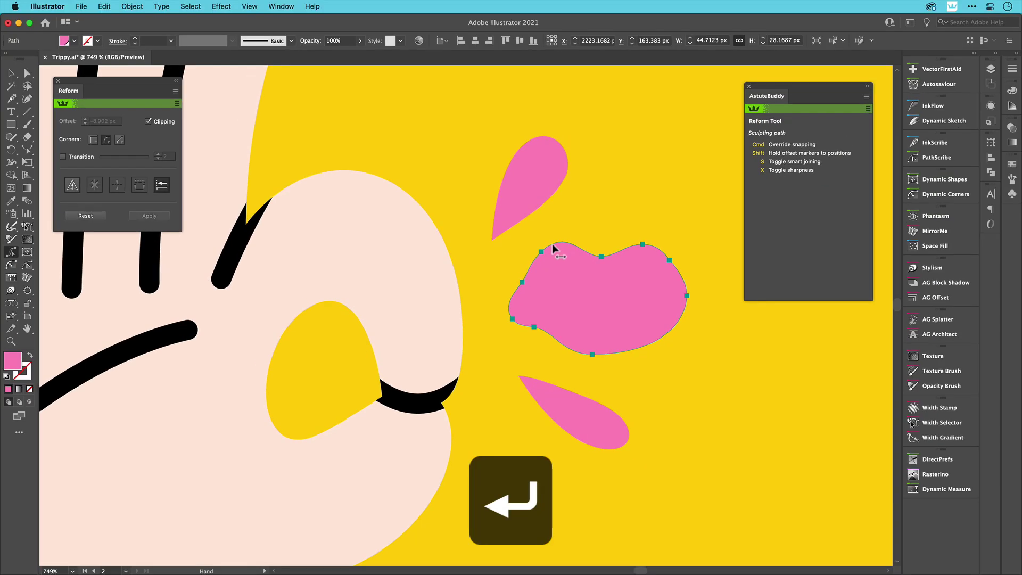
Apply the rounded pink blob, preview a -10 px offset outline, then cancel it.
{"action": "left_click", "coordinate": [494, 267]}
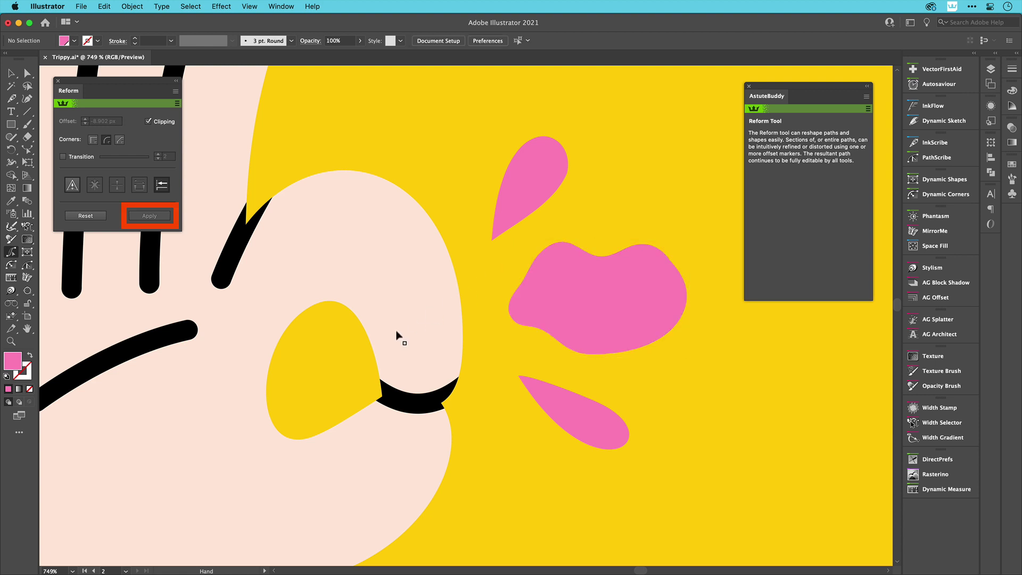
{"action": "left_click_drag", "start_coordinate": [624, 250], "coordinate": [620, 227]}
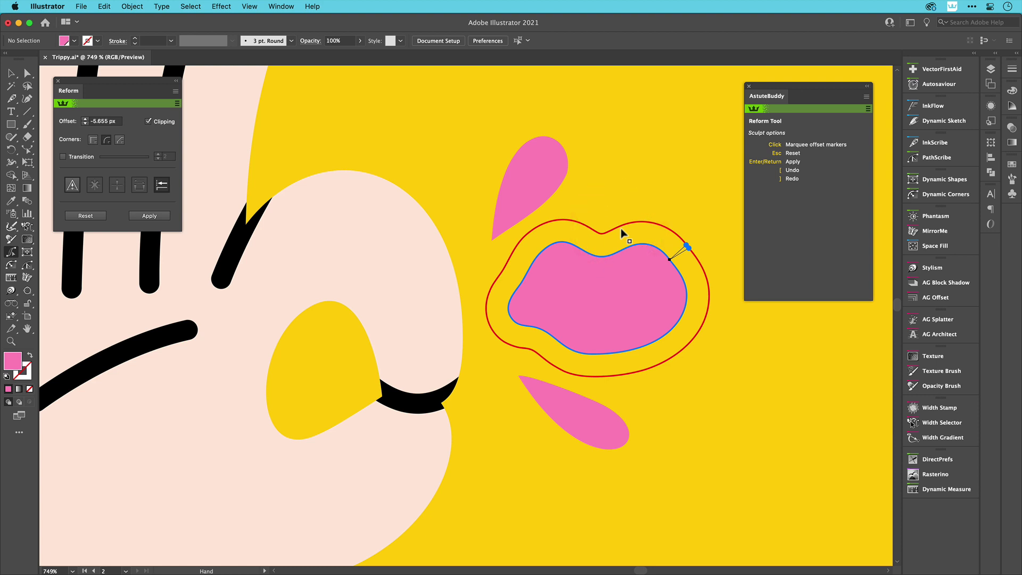
{"action": "left_click_drag", "start_coordinate": [688, 247], "coordinate": [688, 250]}
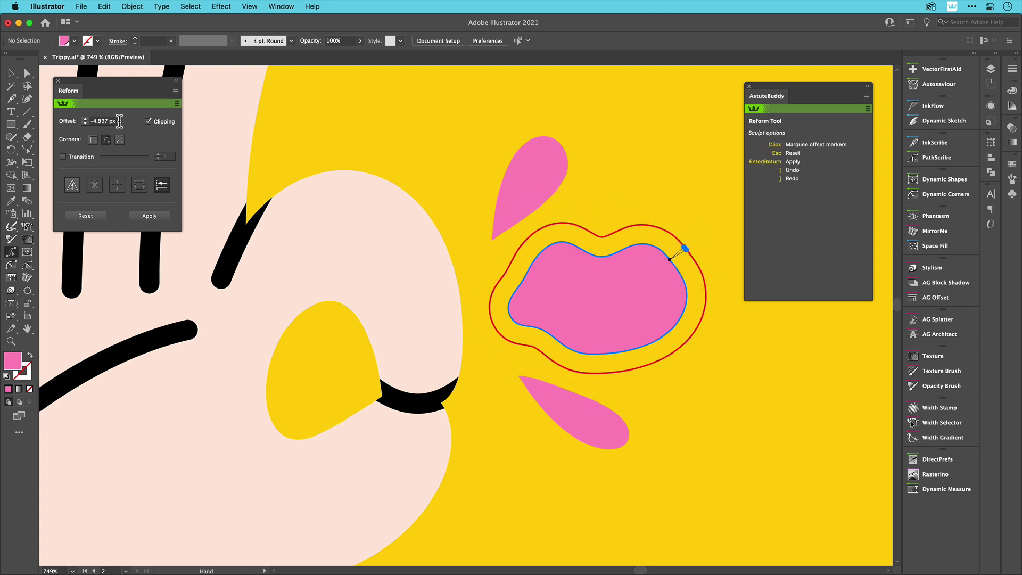
{"action": "triple_click", "coordinate": [104, 121]}
{"action": "type", "text": "-10"}
{"action": "key", "text": "Return"}
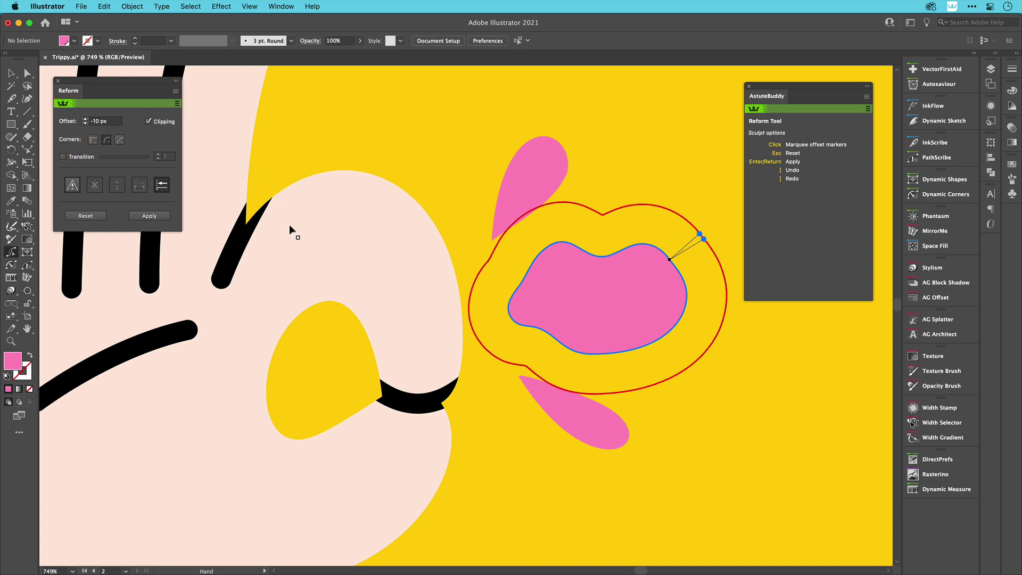
{"action": "key", "text": "Escape"}
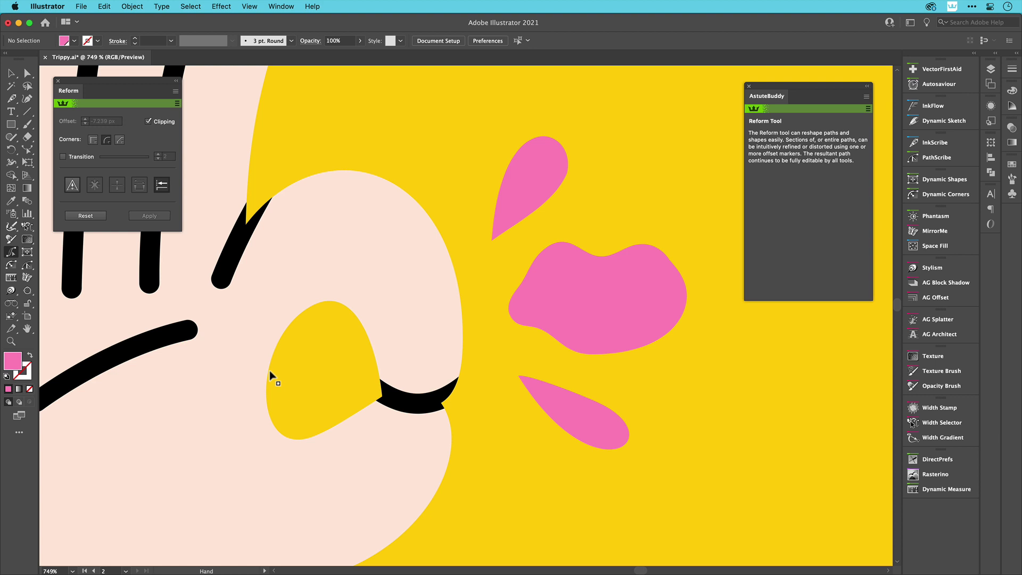